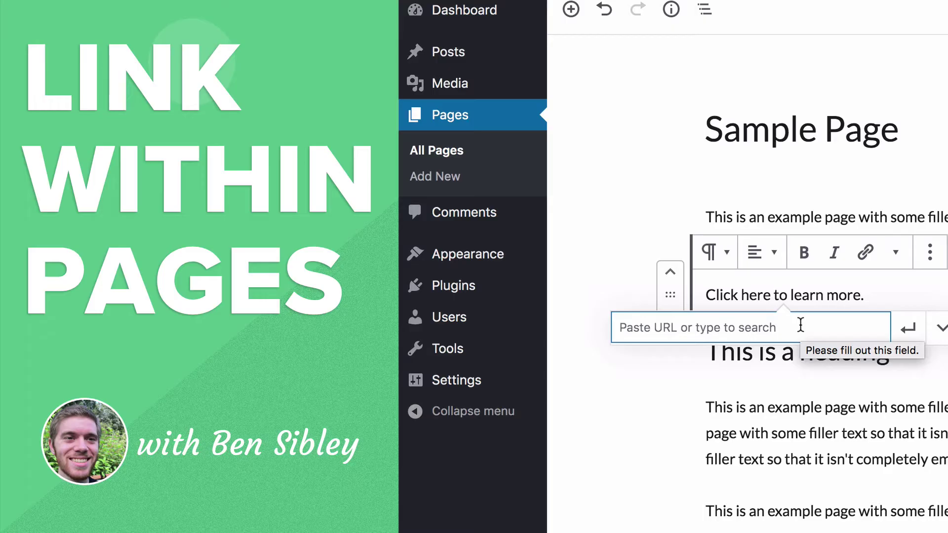
text(#)
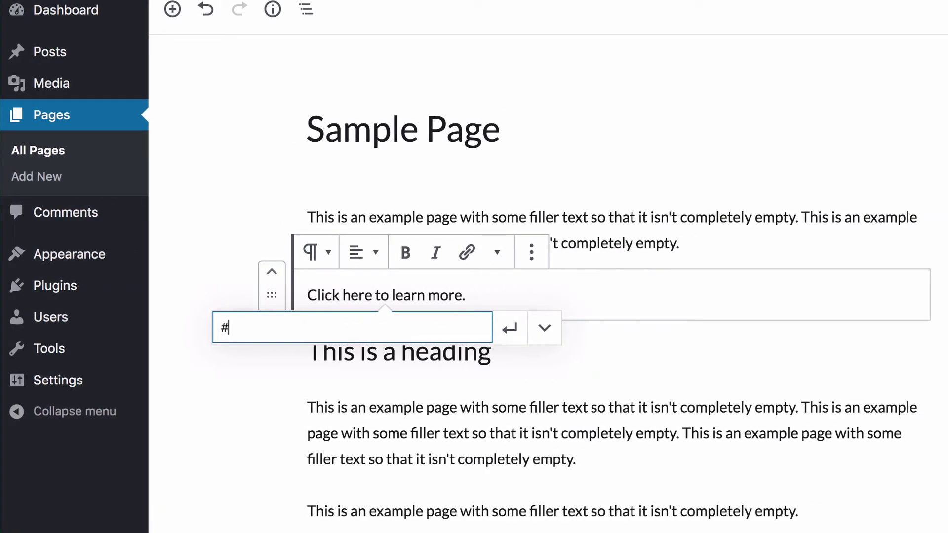
text(learn-more)
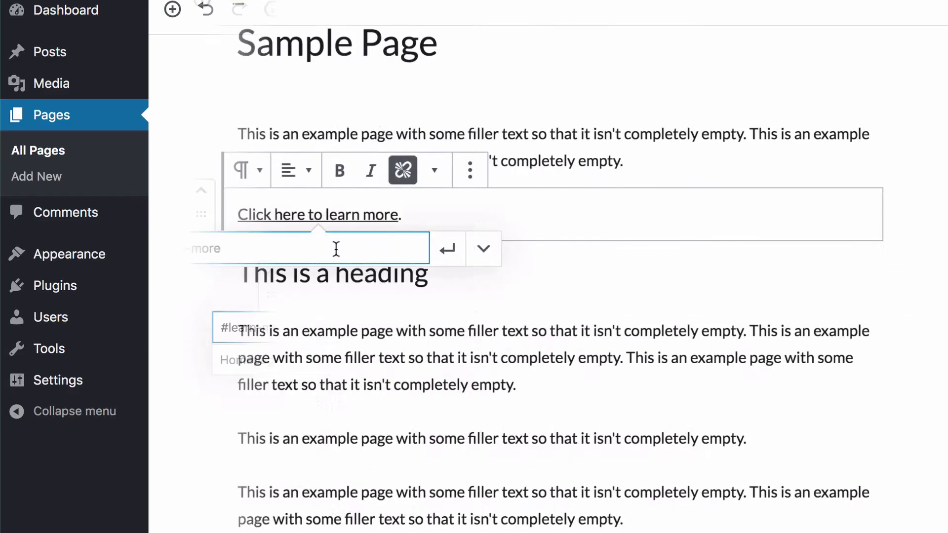
text(http://)
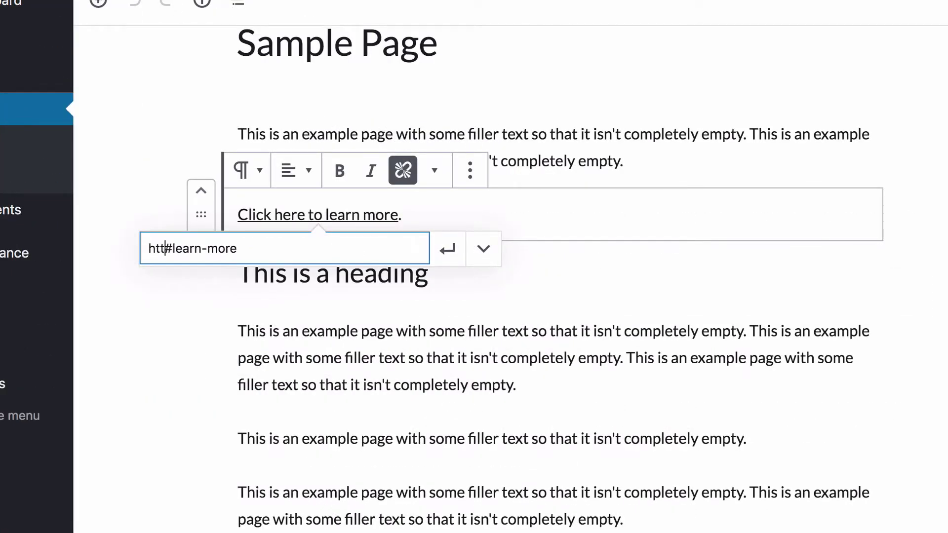
text(website.com/)
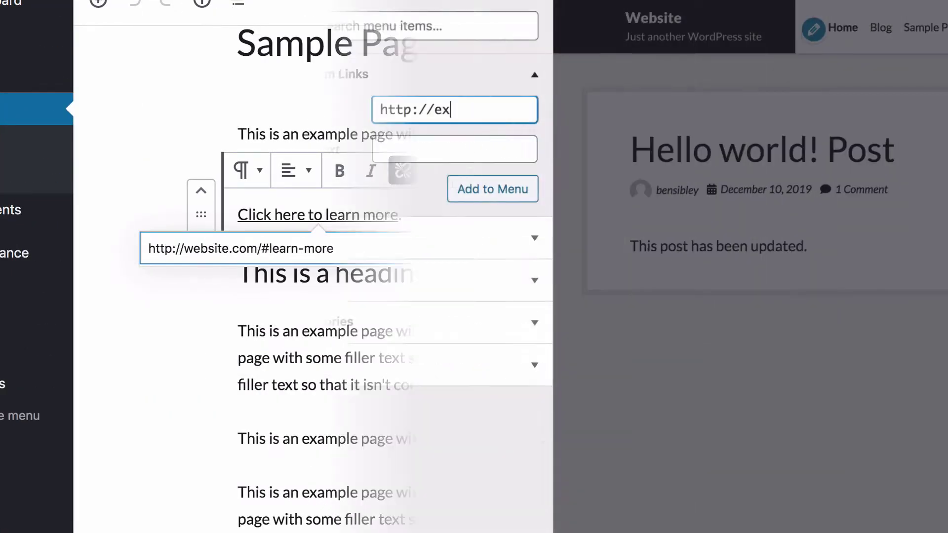
text(ample)
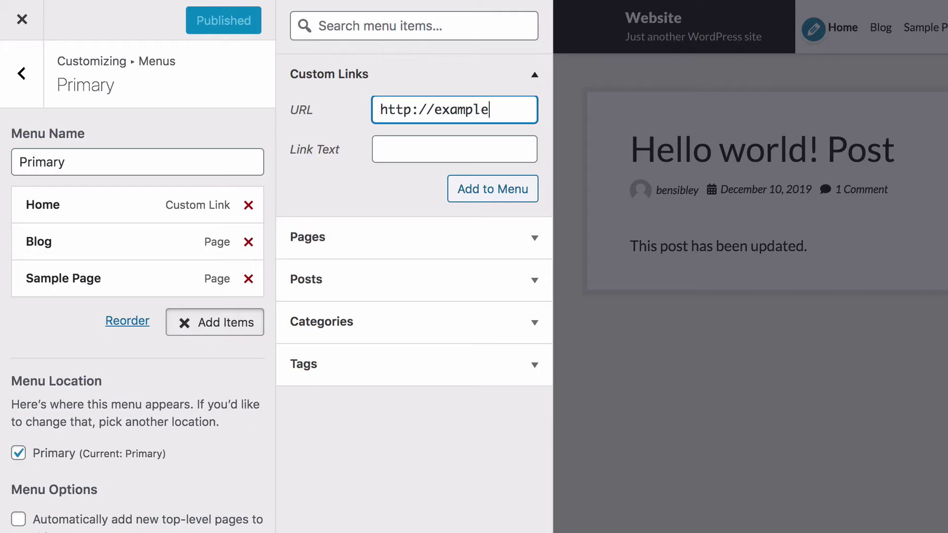
text(.com/)
text(#learn-m)
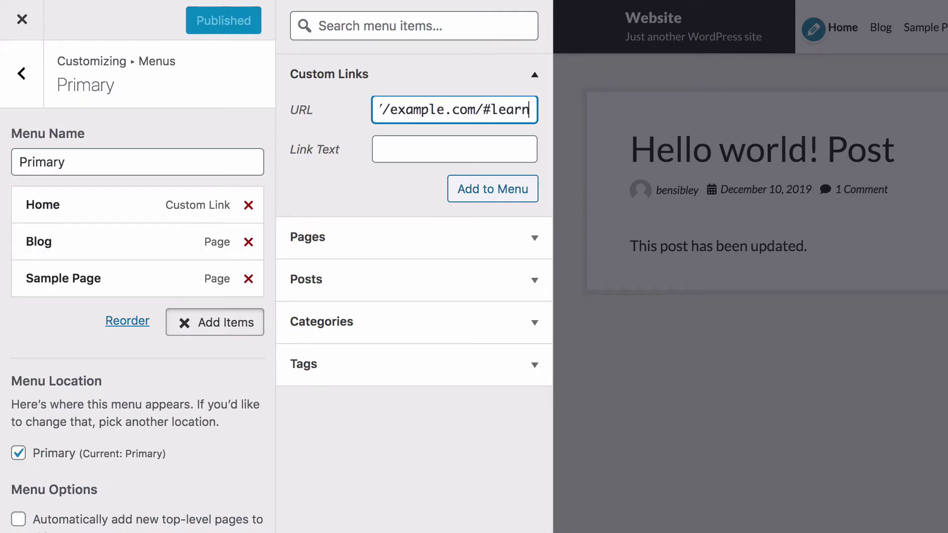
text(ore)
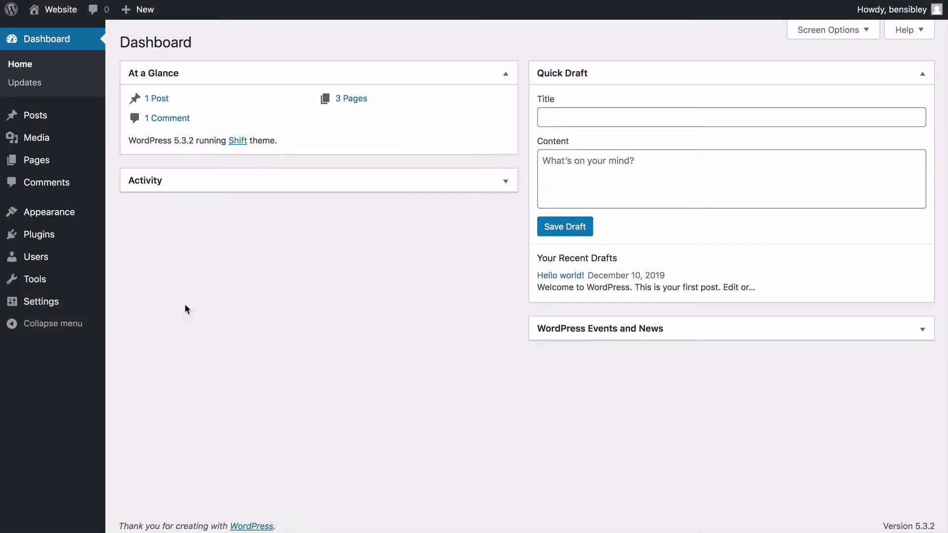
Open Sample Page from the Pages list in the block editor.
click(76, 159)
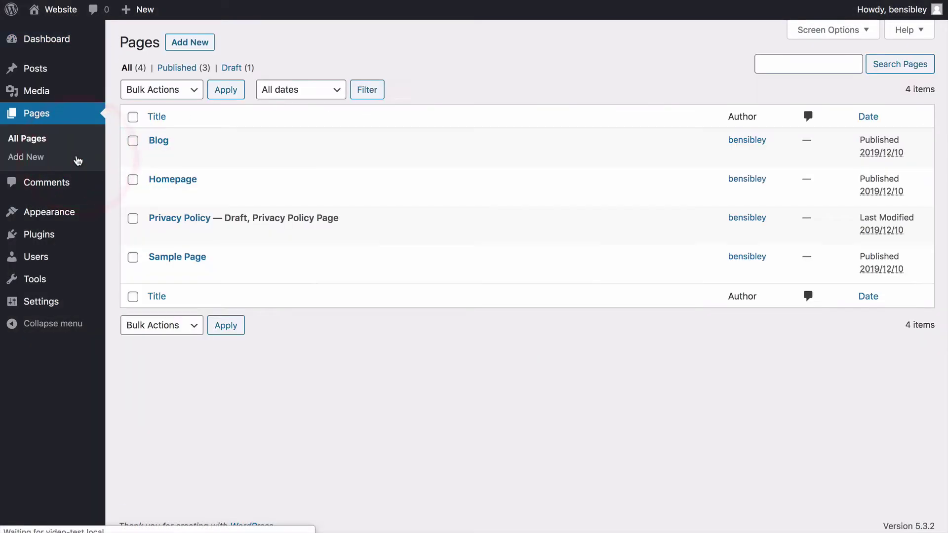
mouse_move(272, 232)
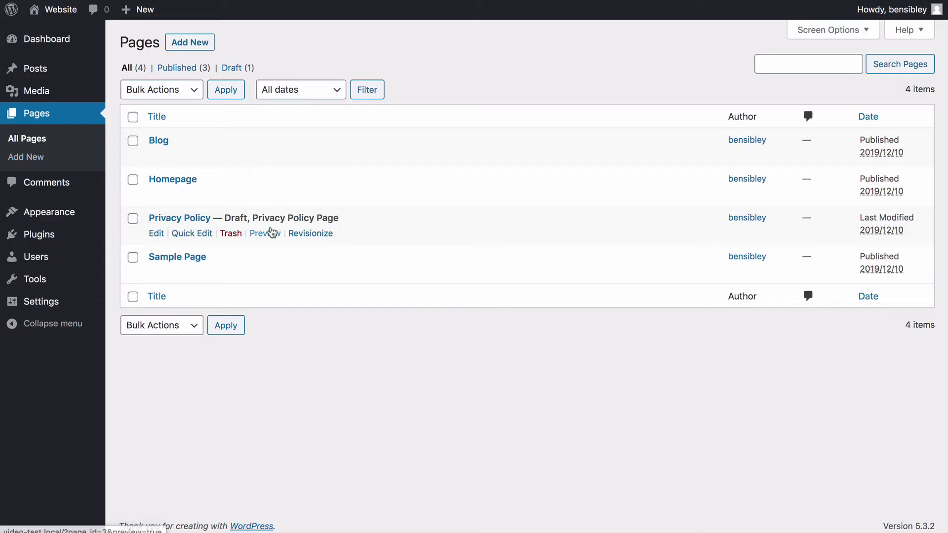
mouse_move(224, 253)
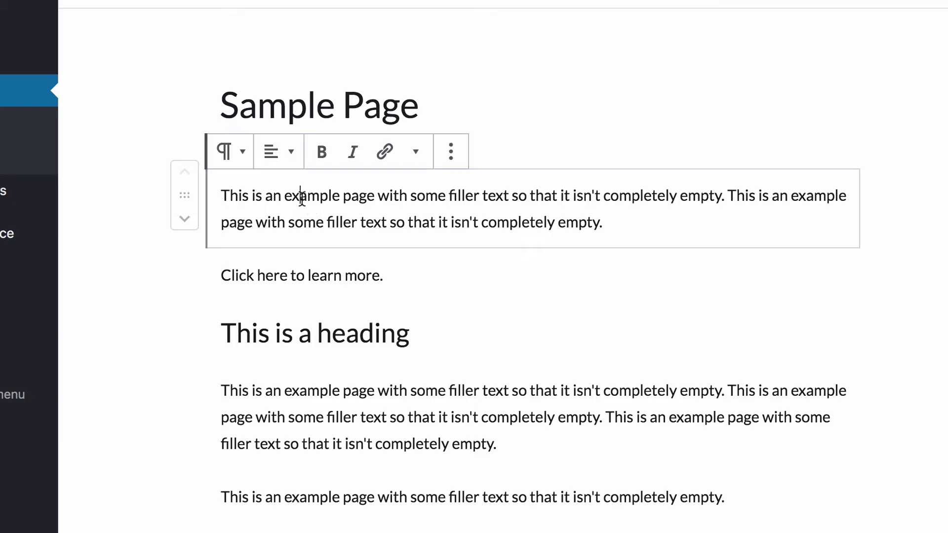
double_click(302, 198)
key(shift+alt+Right)
key(shift+alt+Right)
key(shift+alt+Right)
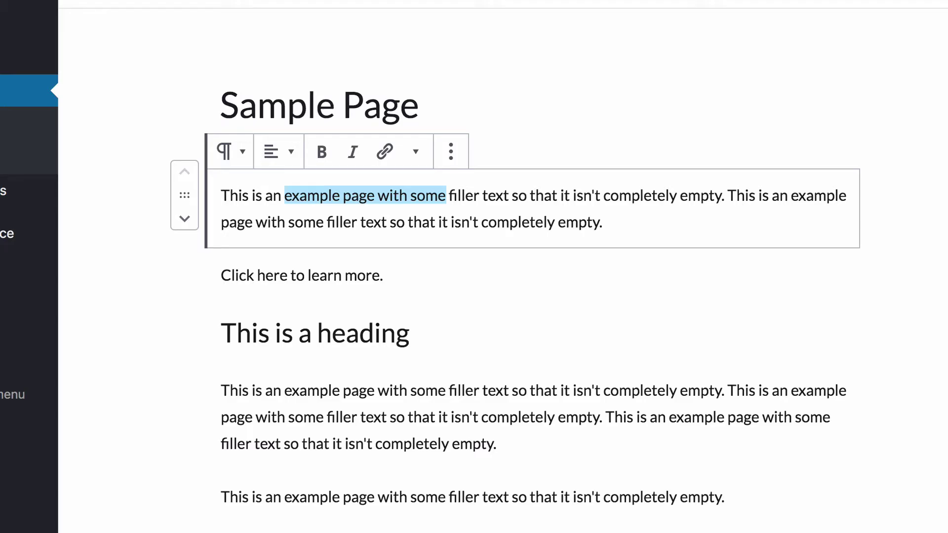
click(385, 152)
text(h)
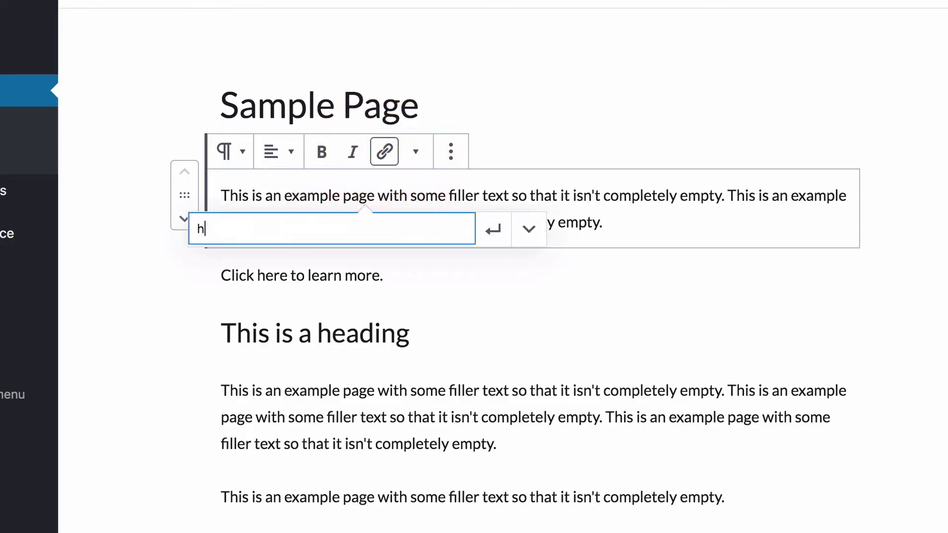
text(ttp://google.com)
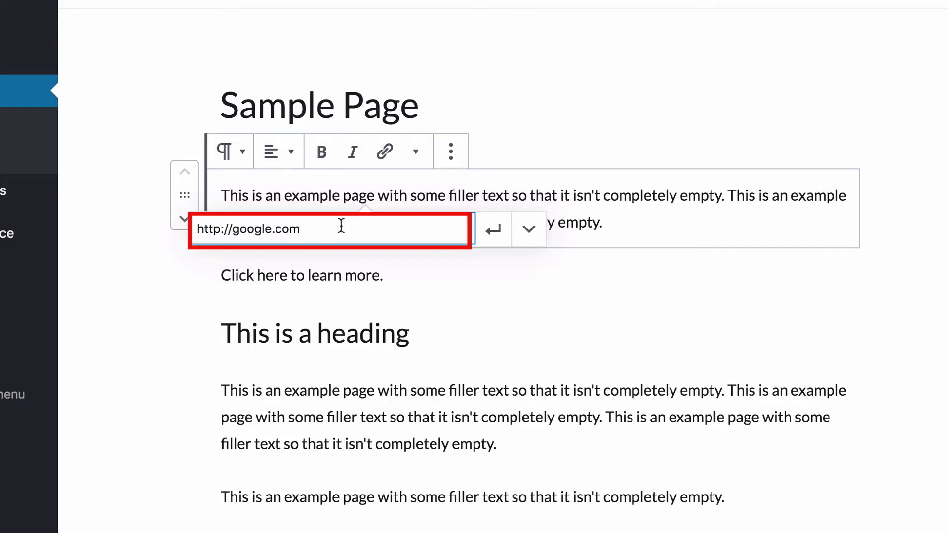
Abandon the Google link, select 'Click here to learn more.' and scroll down to the Learn More heading.
click(325, 283)
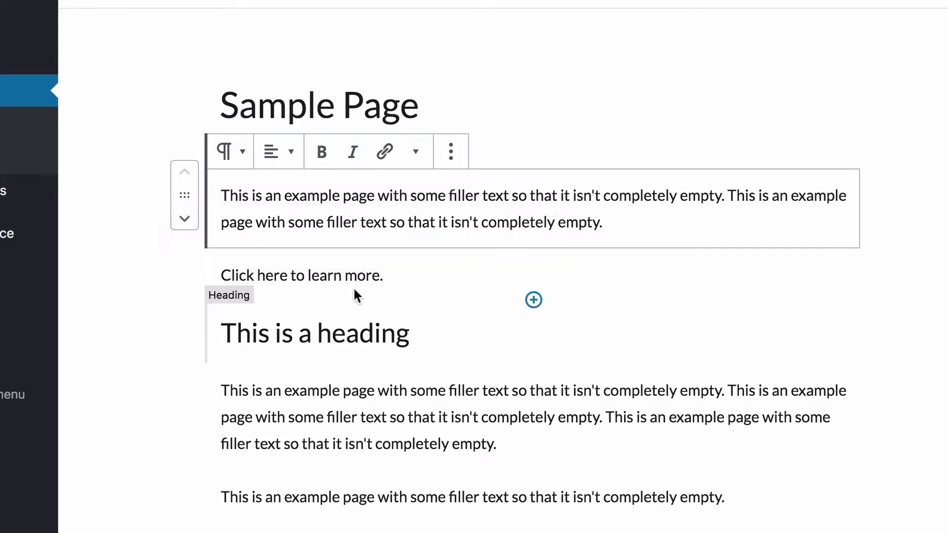
click(307, 276)
key(super+a)
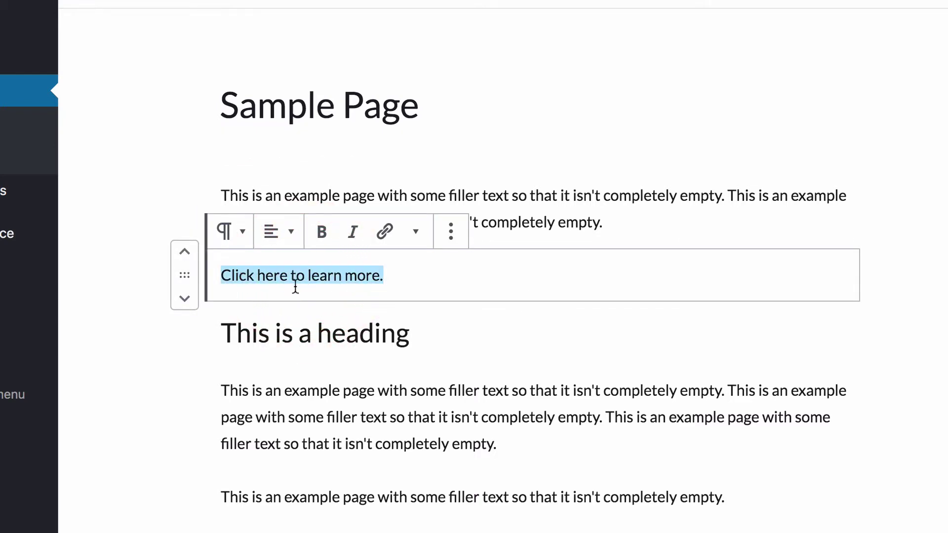
scroll(335, 299, down, 5)
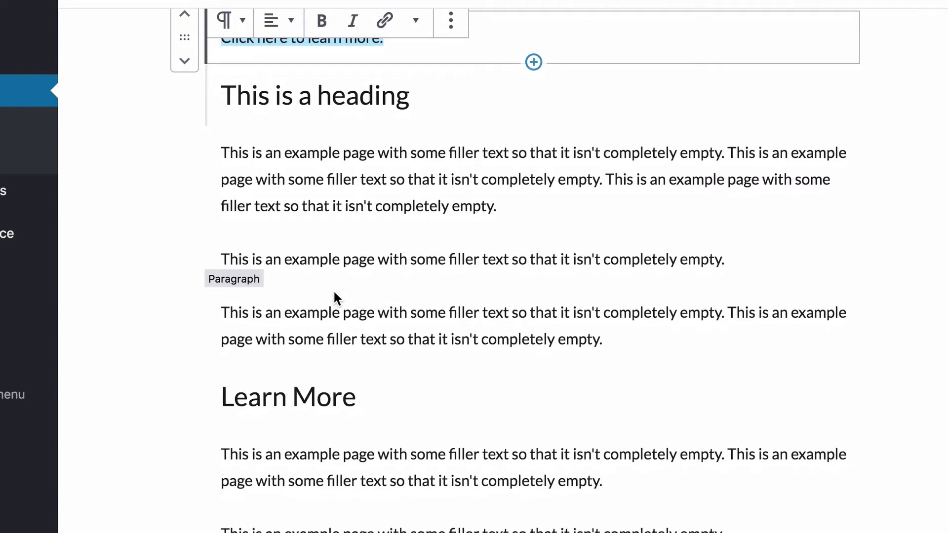
scroll(335, 295, down, 2)
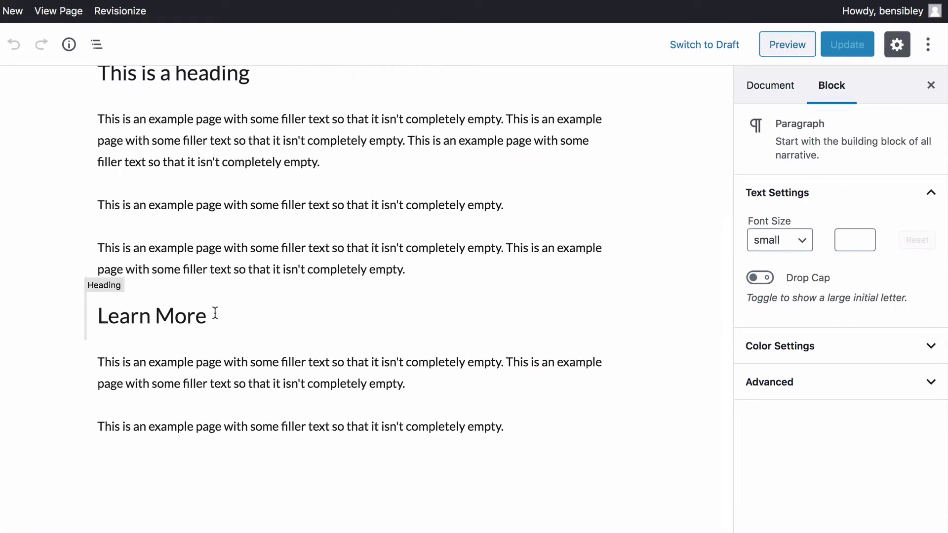
Set the Learn More heading's HTML Anchor under Advanced to learn-more.
click(215, 316)
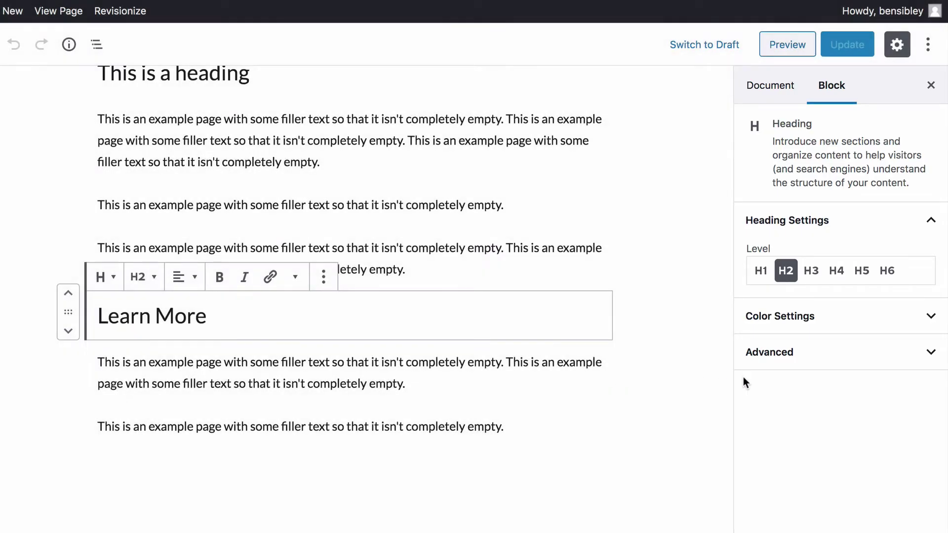
click(816, 353)
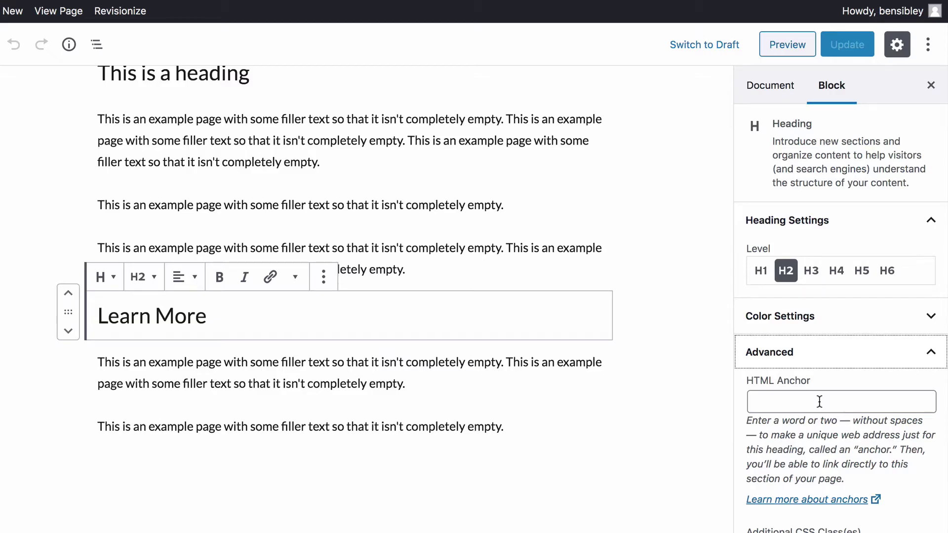
click(819, 402)
text(learn-)
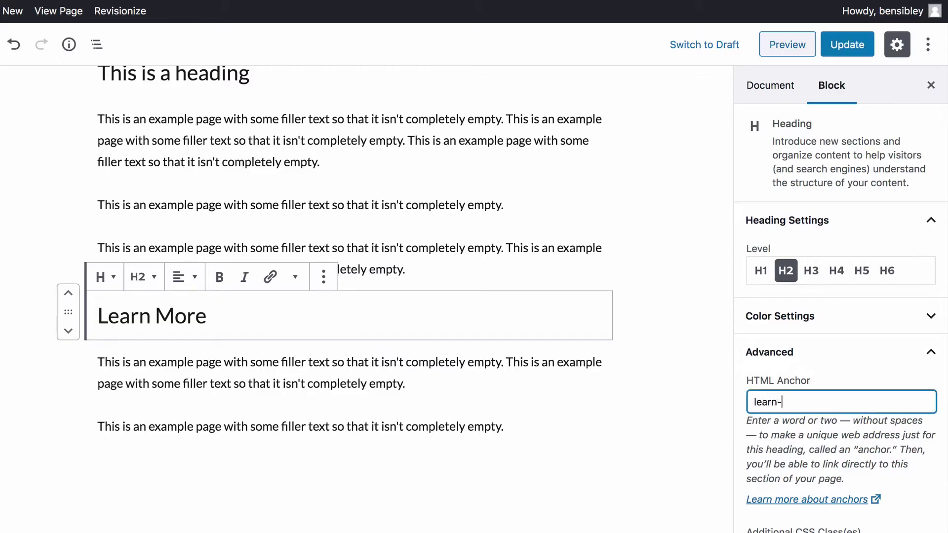
text(more)
Select the whole 'Click here to learn more.' sentence and link it to #learn-more.
click(671, 270)
scroll(514, 273, up, 5)
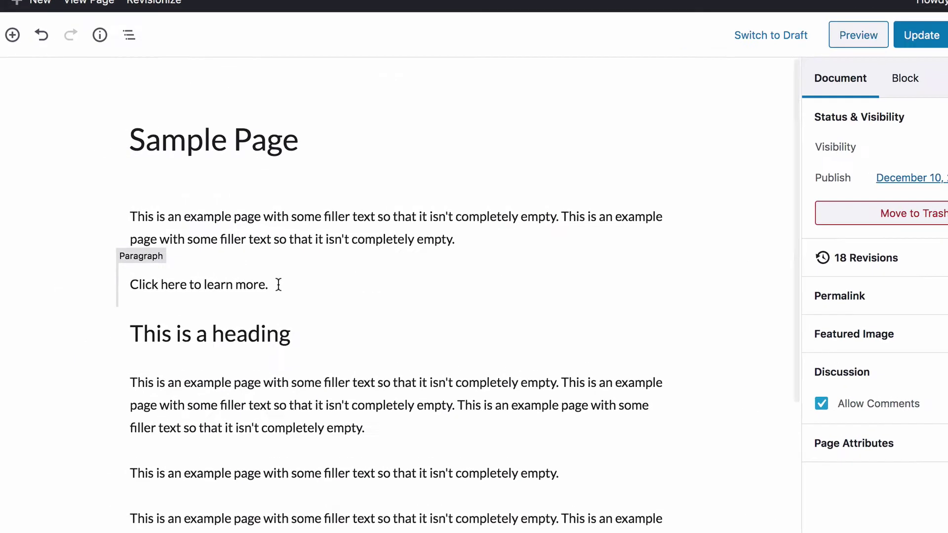
triple_click(267, 286)
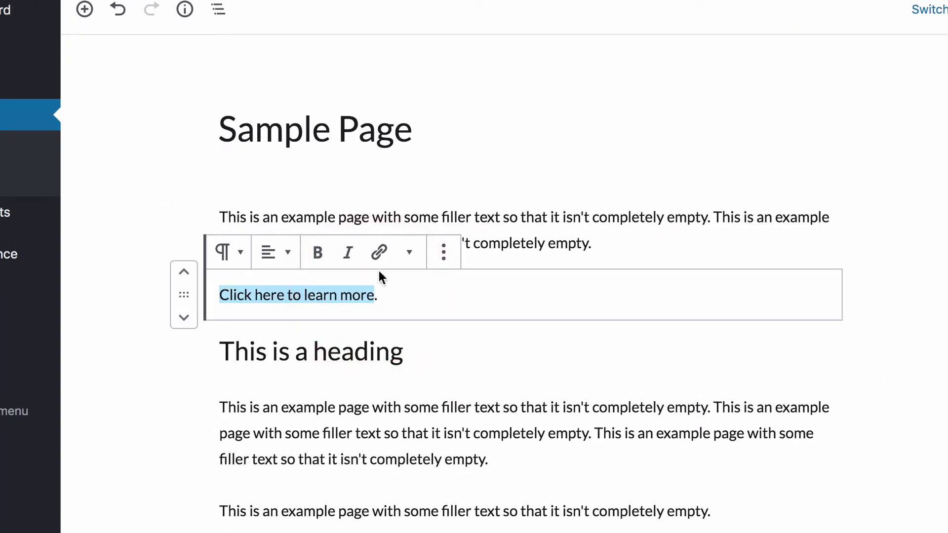
click(379, 253)
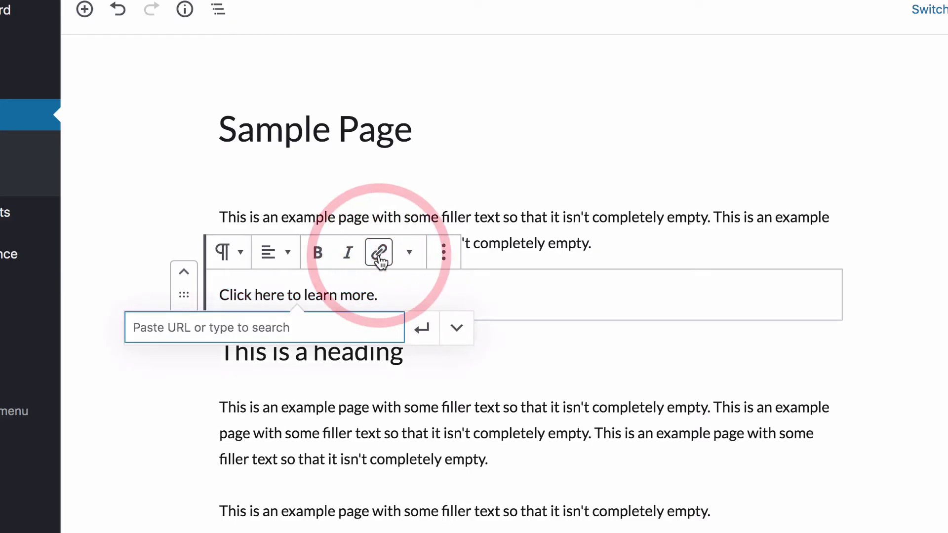
key(Return)
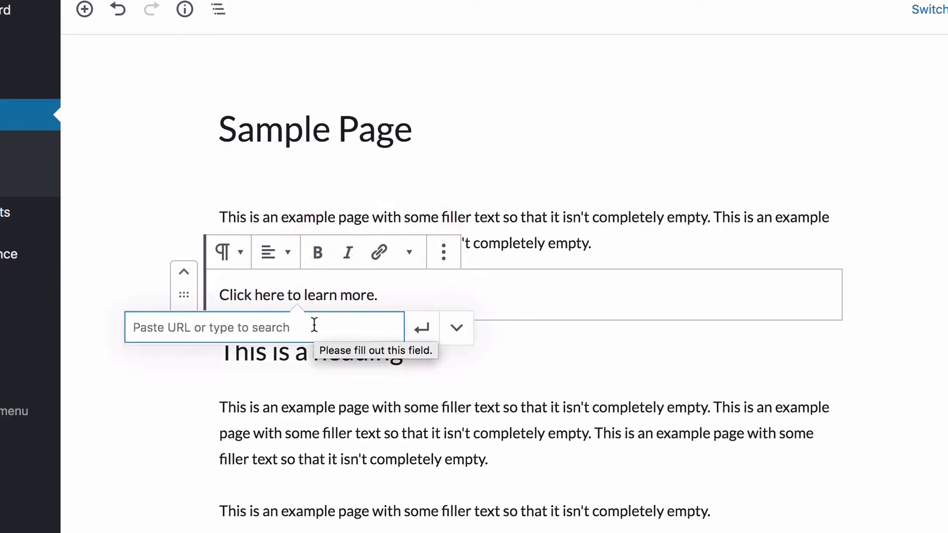
text(#)
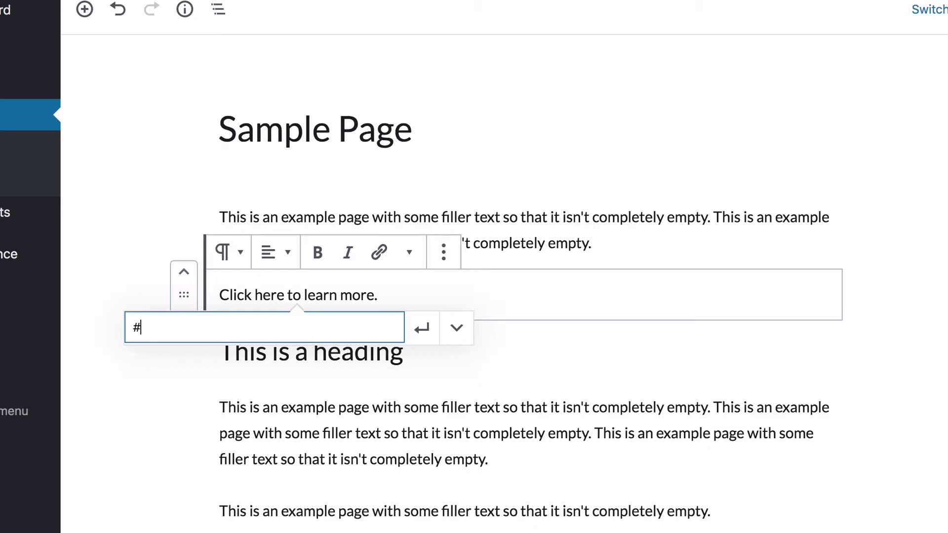
text(learn-more)
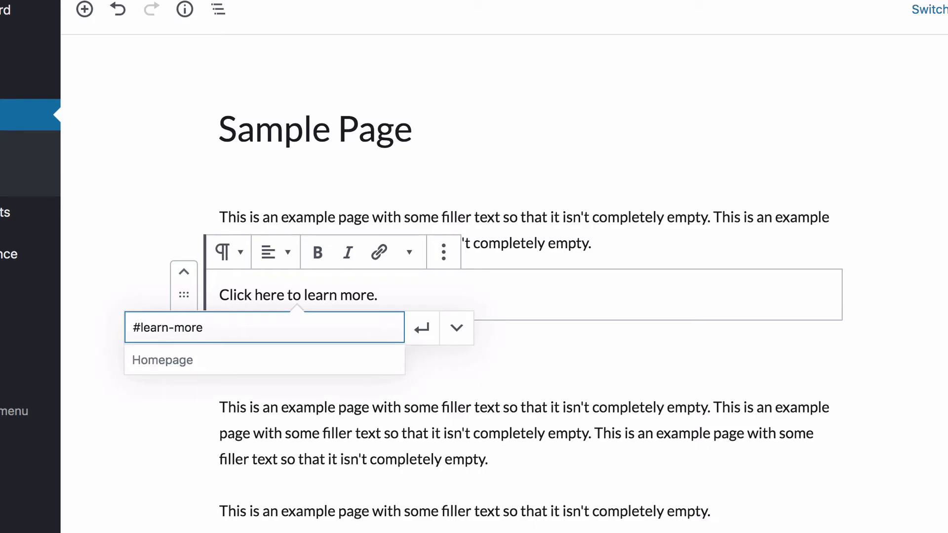
key(Return)
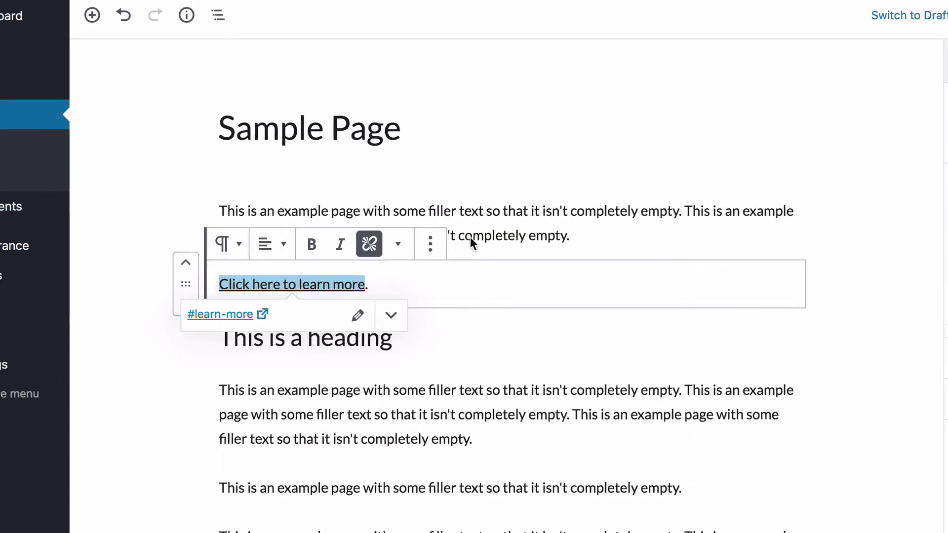
Update the Sample Page, view it live and check the link jumps to Learn More.
click(854, 38)
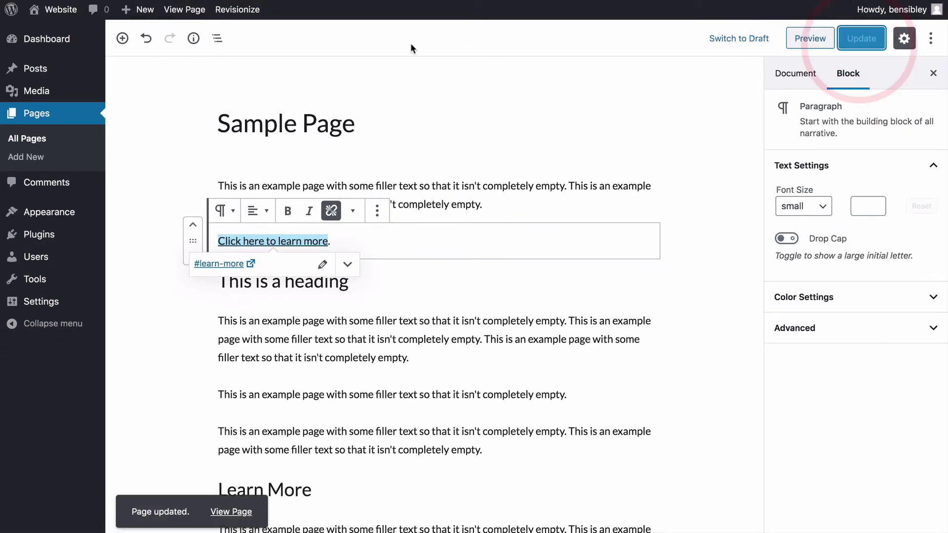
click(195, 12)
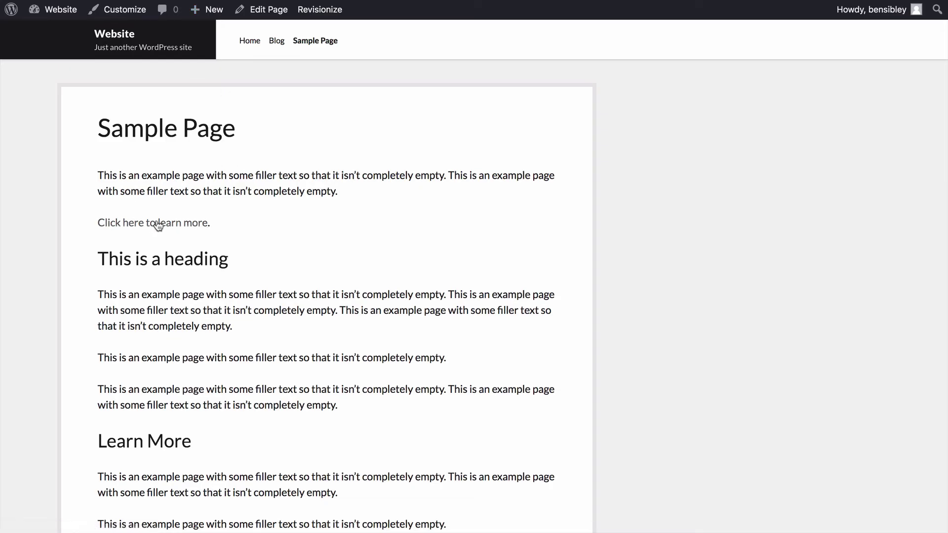
click(155, 222)
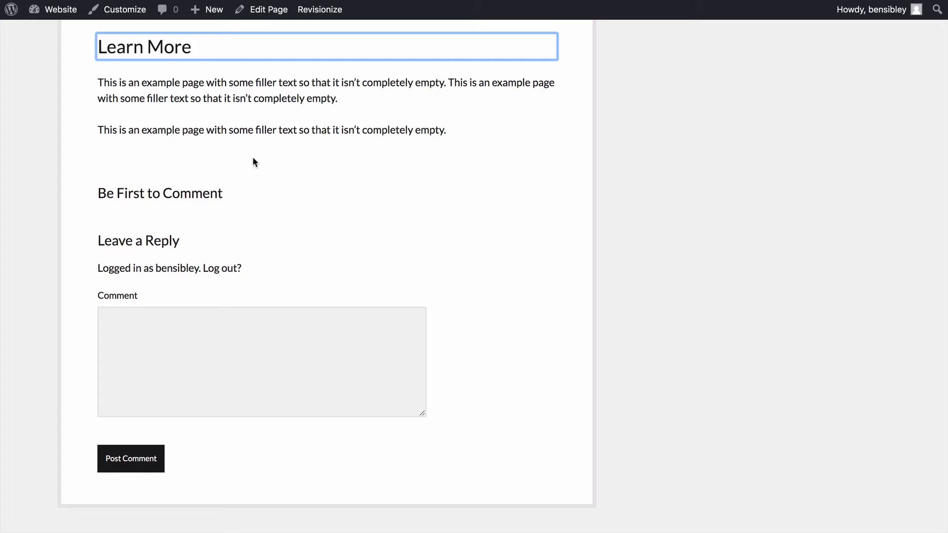
scroll(277, 158, down, 1)
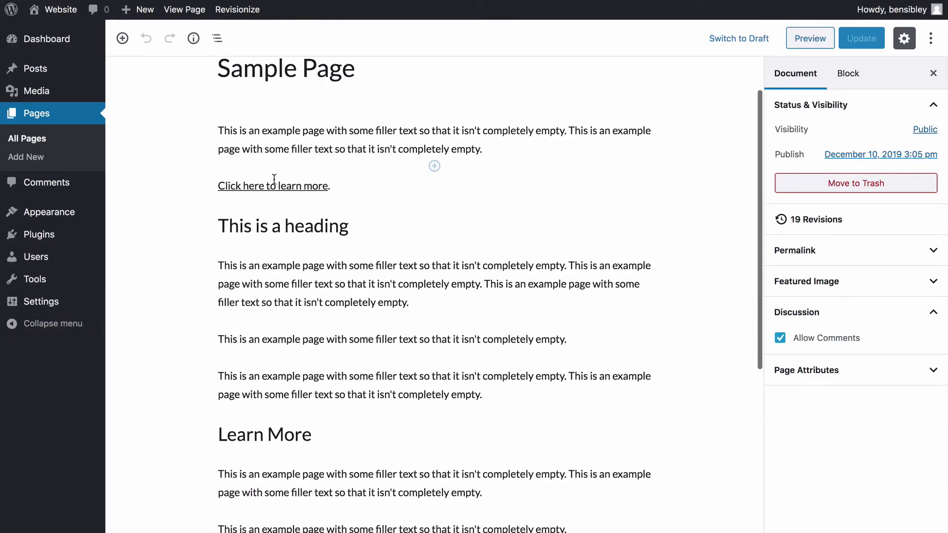
click(271, 200)
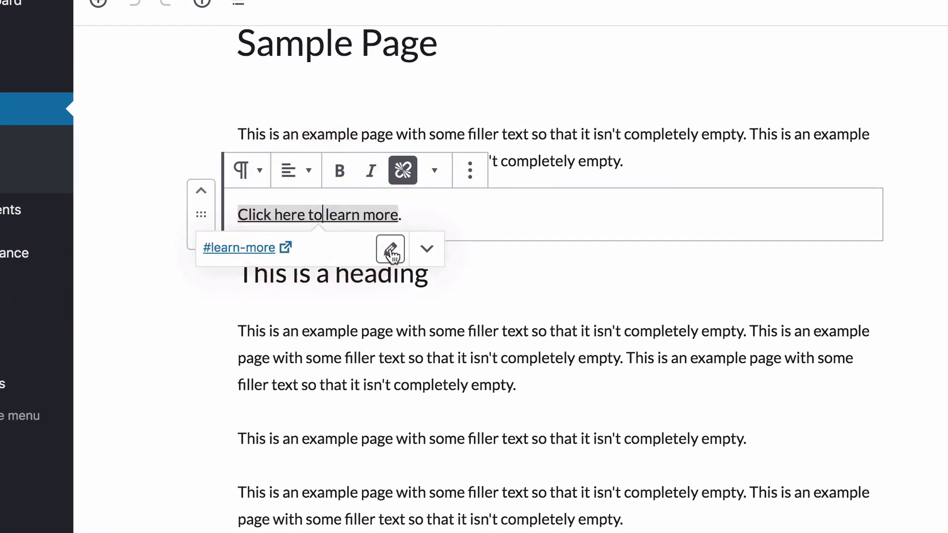
click(390, 249)
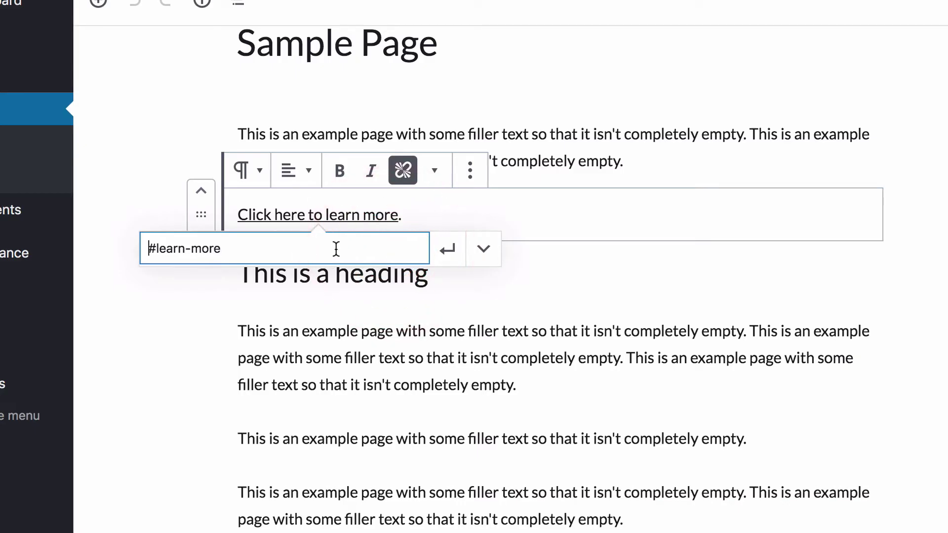
text(http://web)
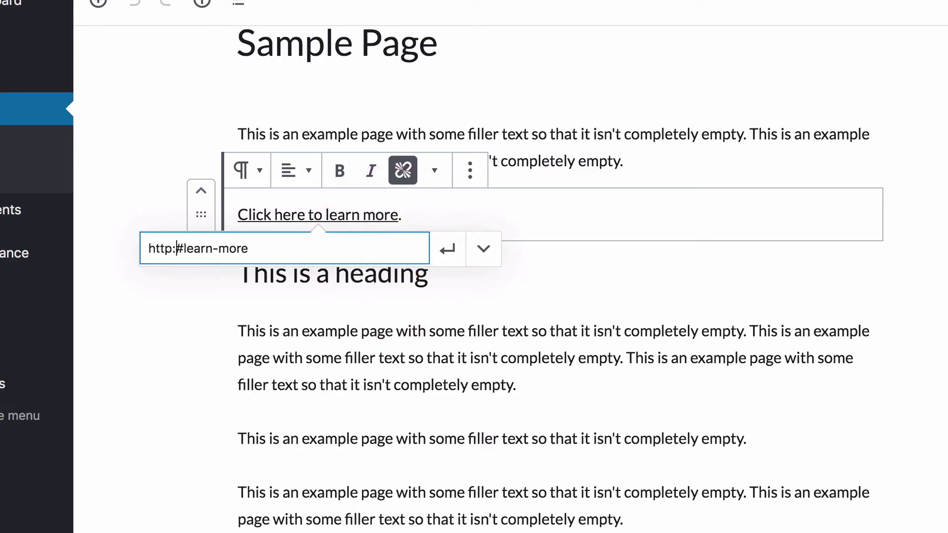
text(site.com/)
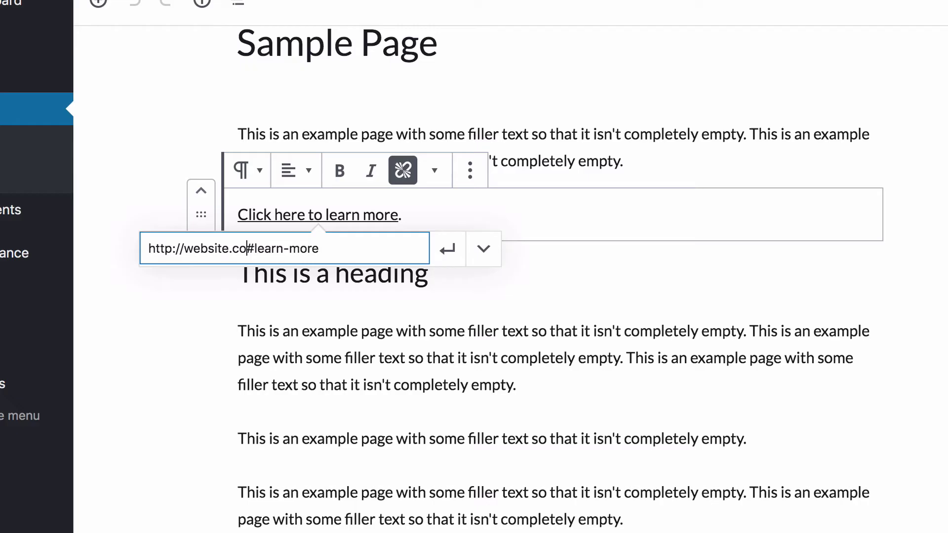
click(361, 249)
click(157, 338)
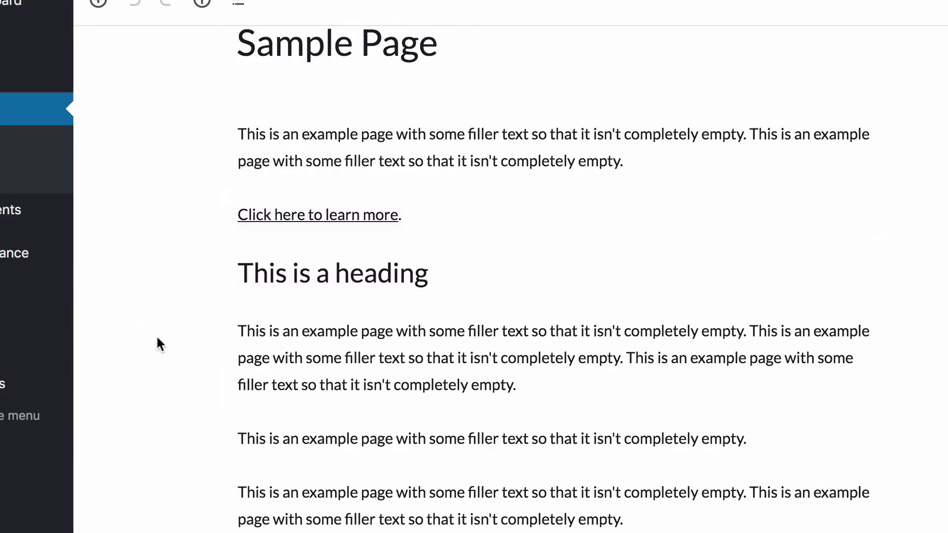
Edit the last Learn More paragraph as HTML and add id="learn-more" to its p tag.
scroll(157, 338, down, 4)
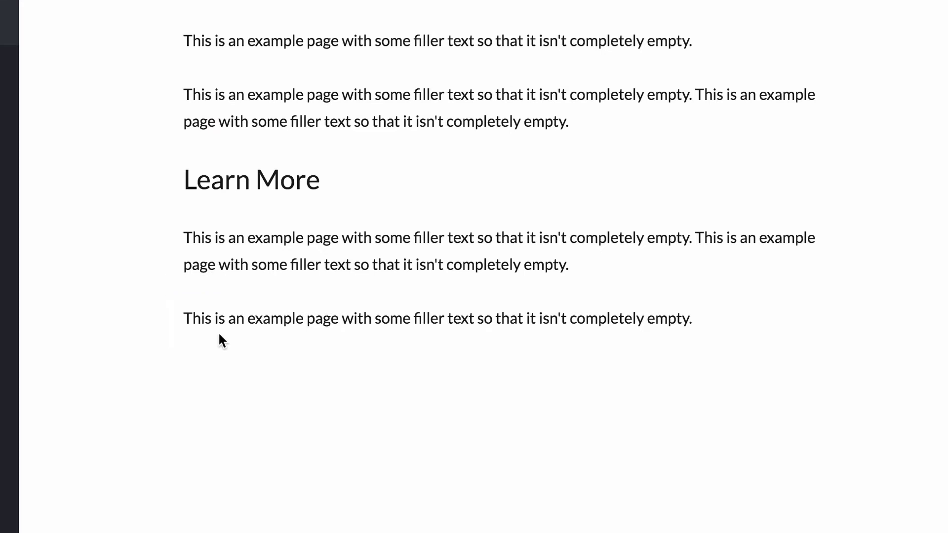
click(245, 319)
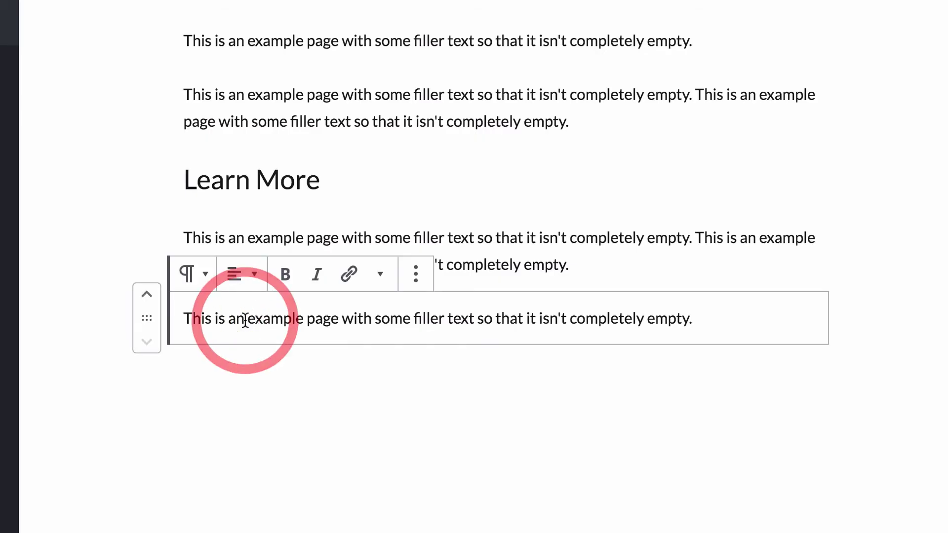
click(418, 276)
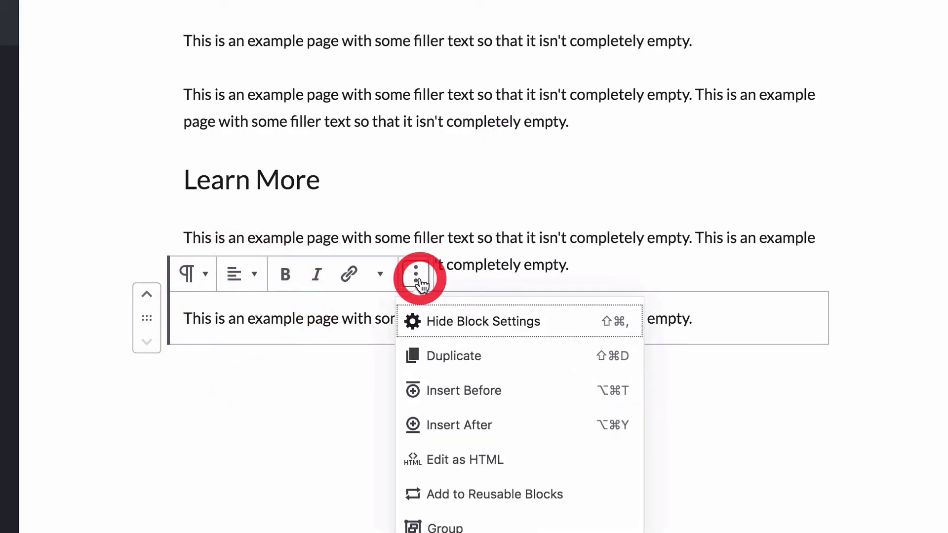
click(519, 462)
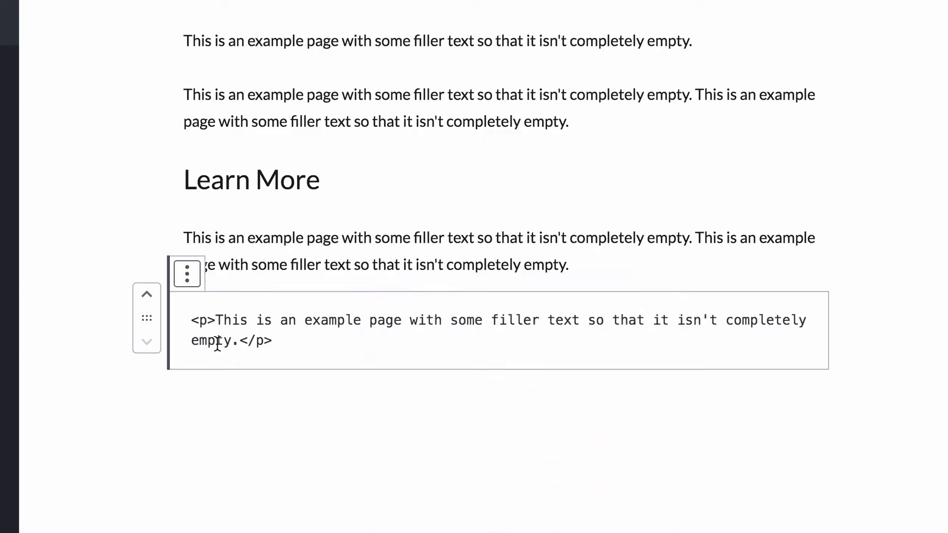
click(211, 319)
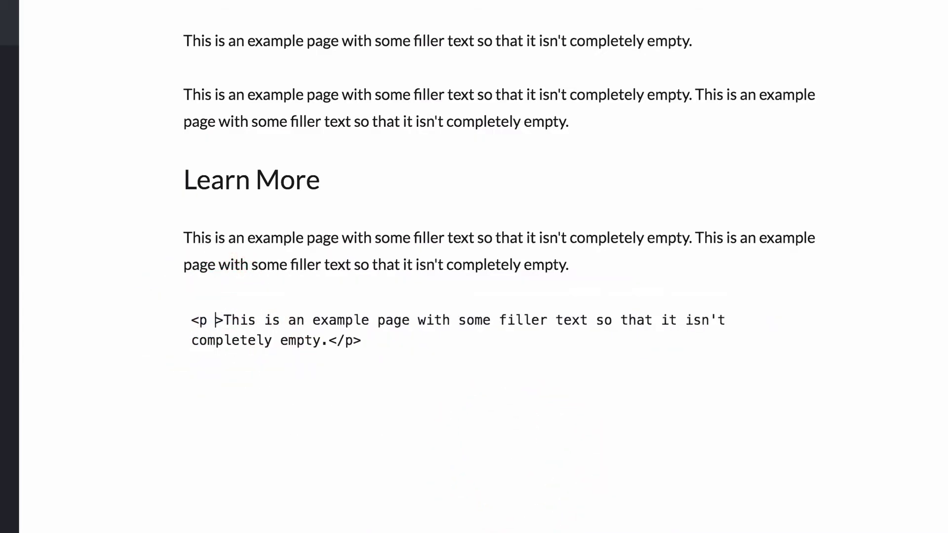
text(id=)
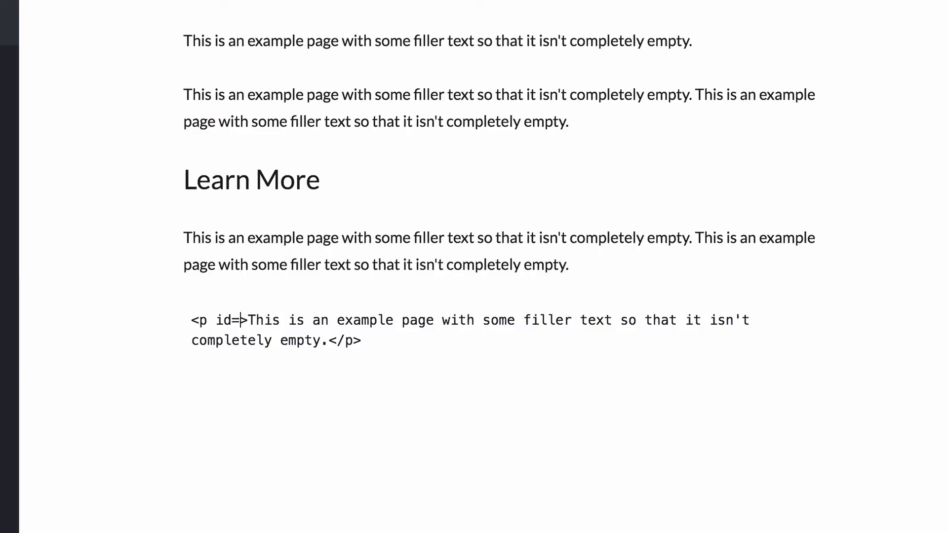
text(")
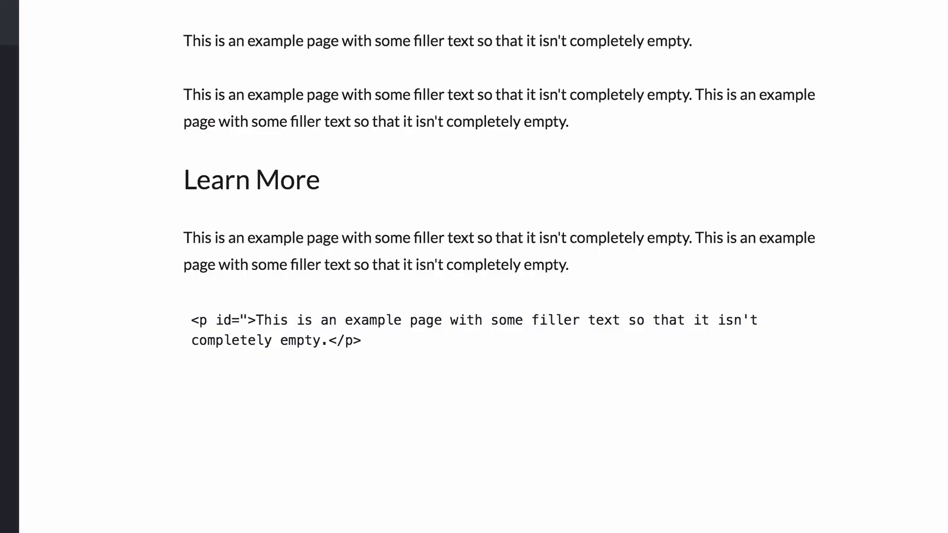
text(learn-more")
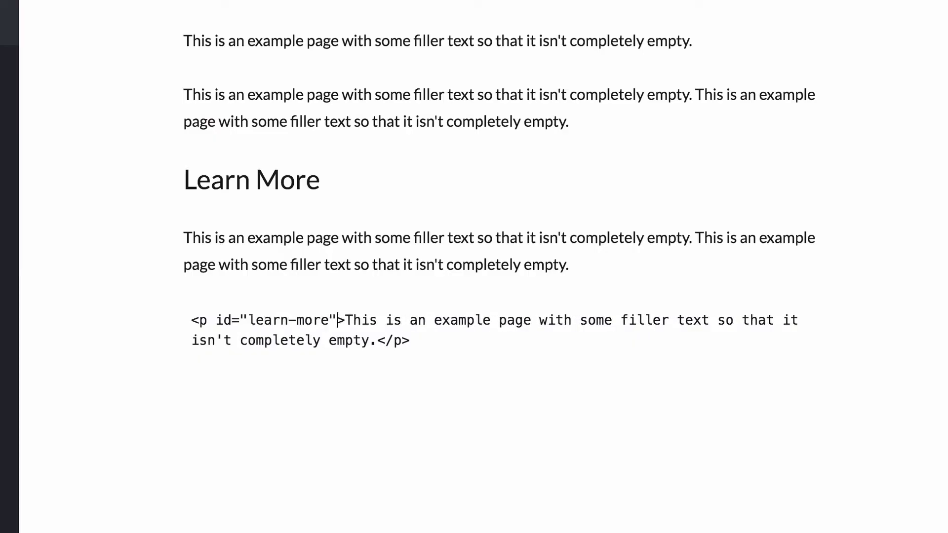
Convert the invalid paragraph to a Custom HTML block, check its preview, then deselect it.
click(445, 254)
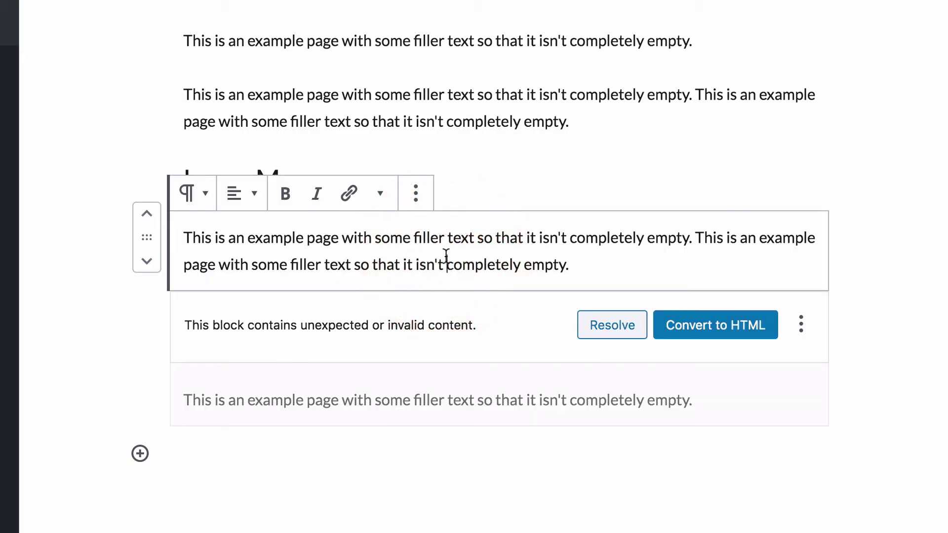
click(713, 325)
click(713, 325)
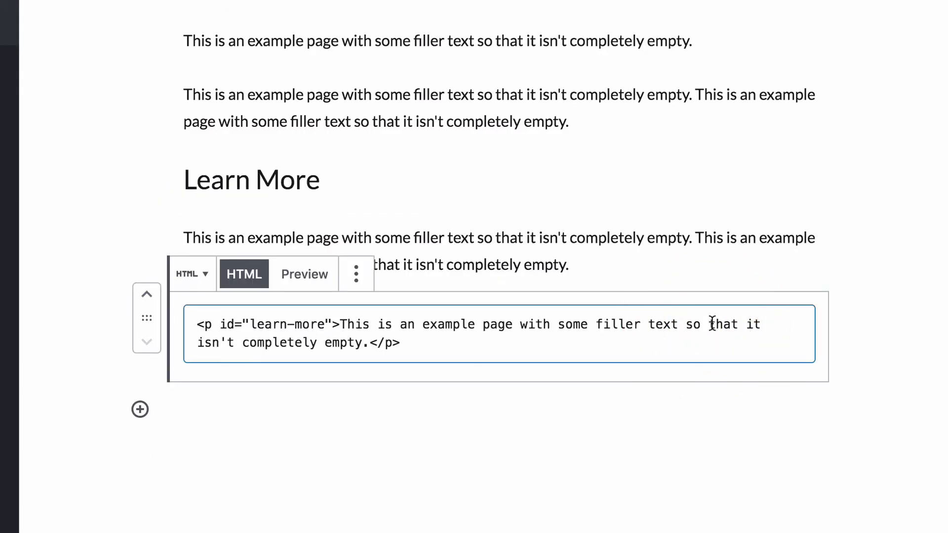
click(310, 274)
click(258, 277)
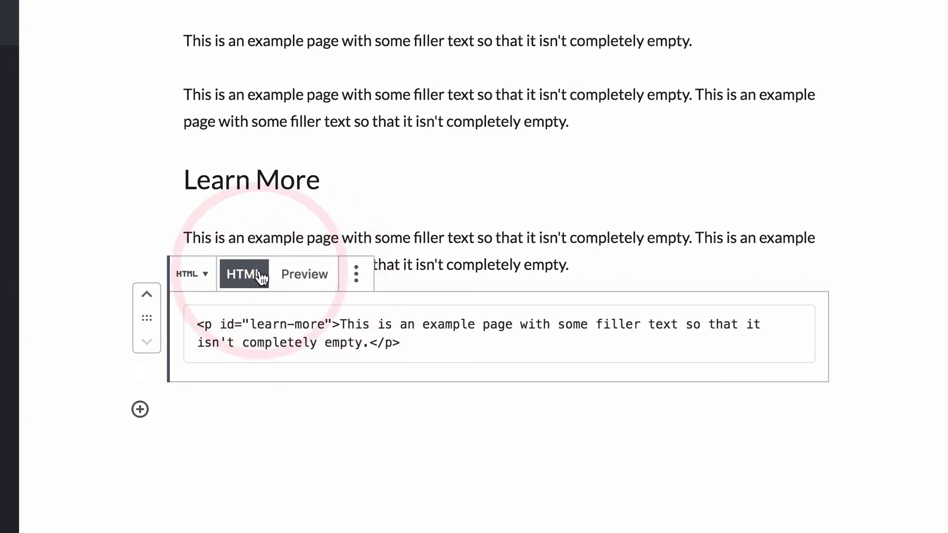
click(912, 179)
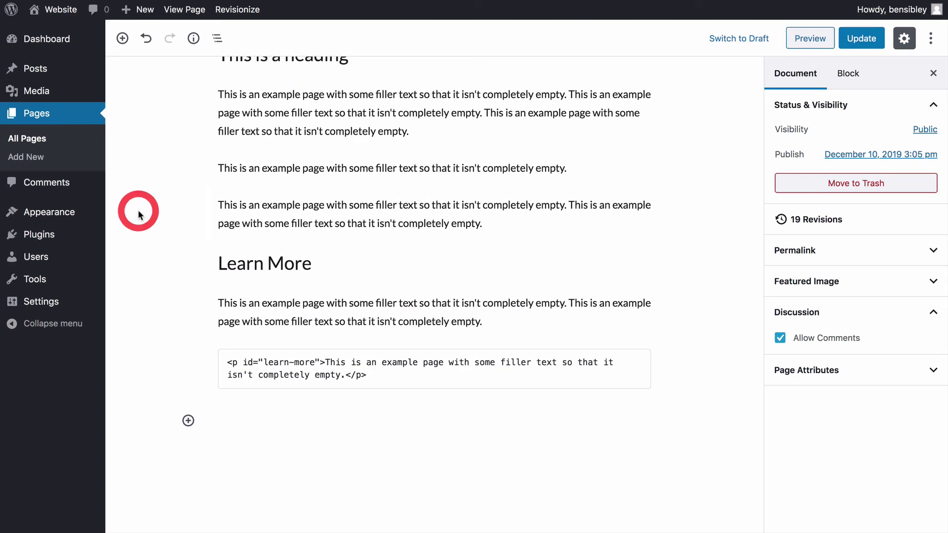
Leave the page editor for the Customizer, dismiss the autosave notice, and open the Primary menu's add-items panel.
mouse_move(72, 220)
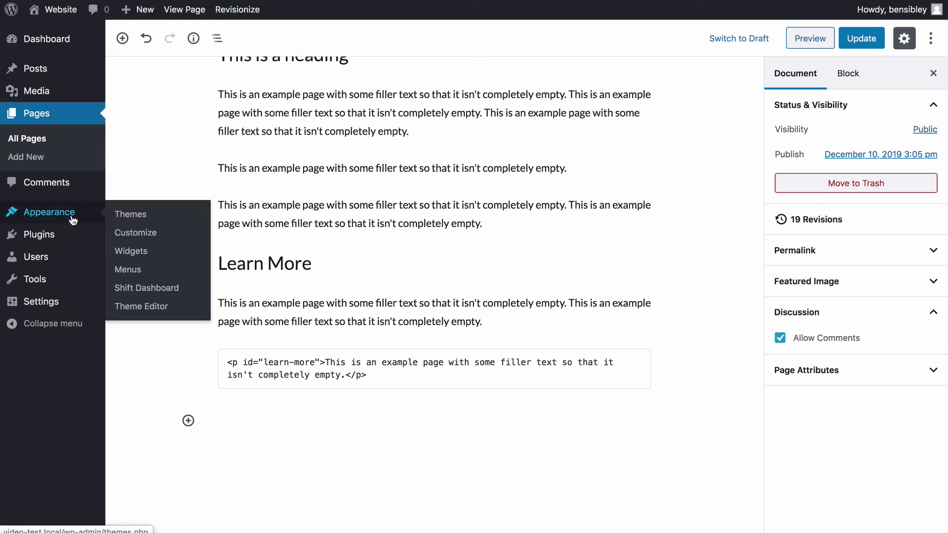
click(177, 235)
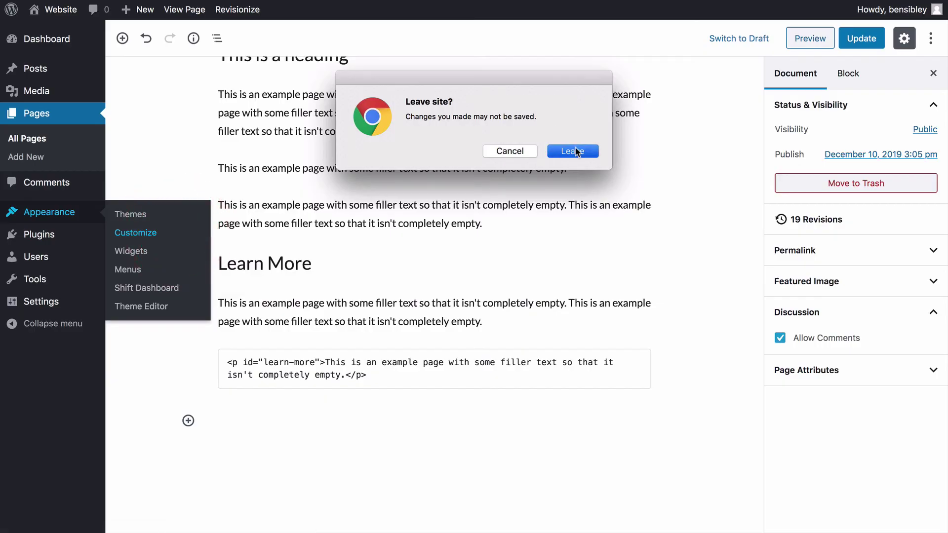
click(573, 152)
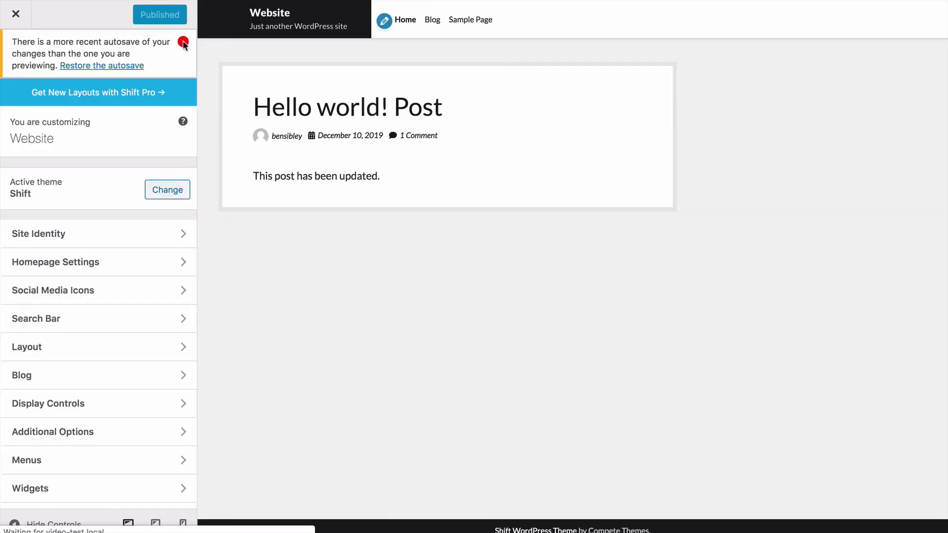
click(183, 41)
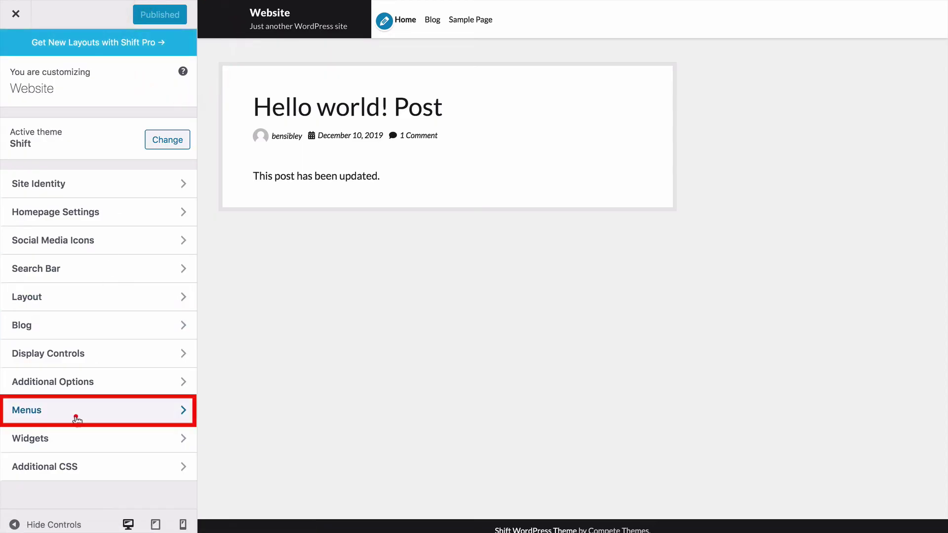
click(76, 416)
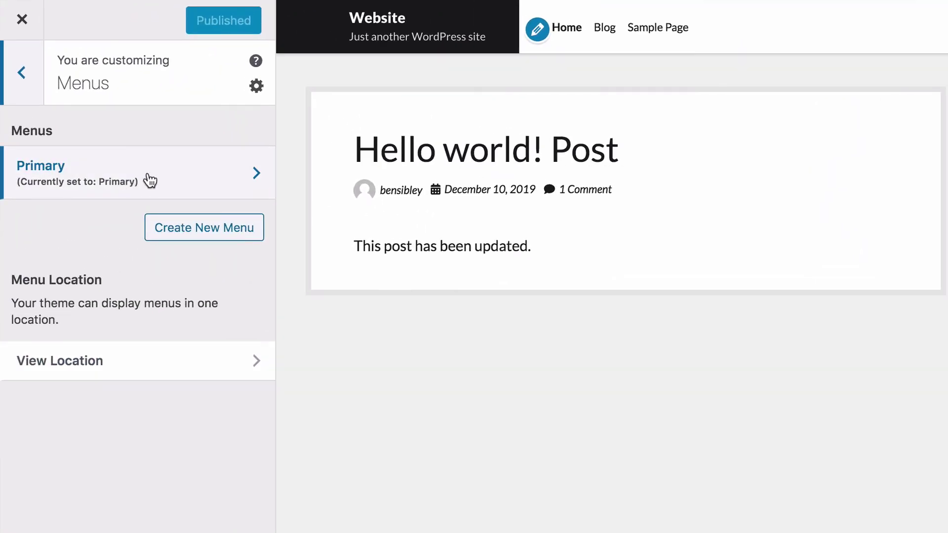
click(169, 174)
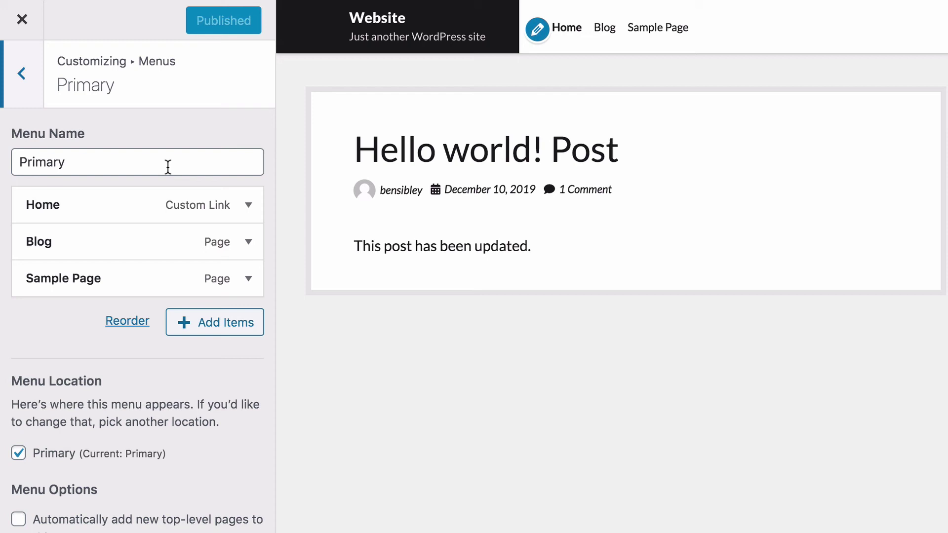
click(217, 334)
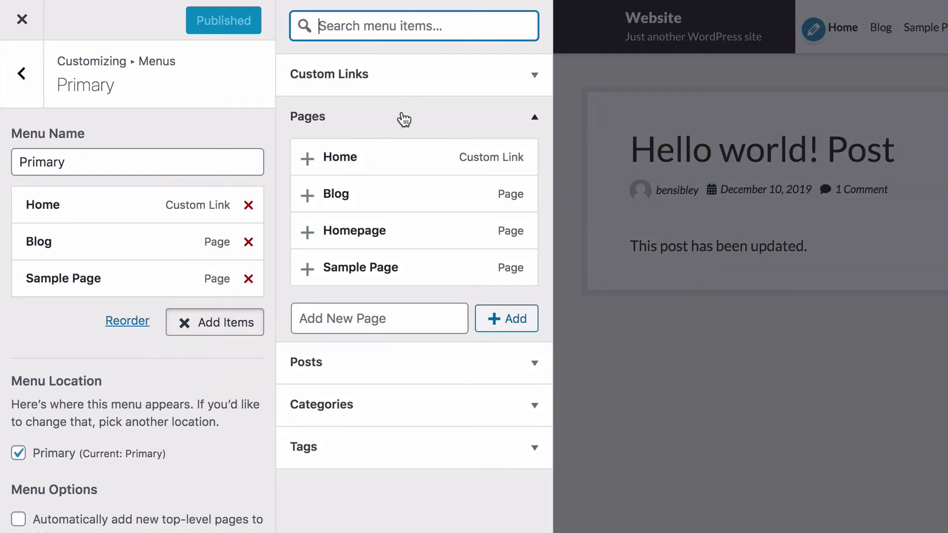
click(399, 88)
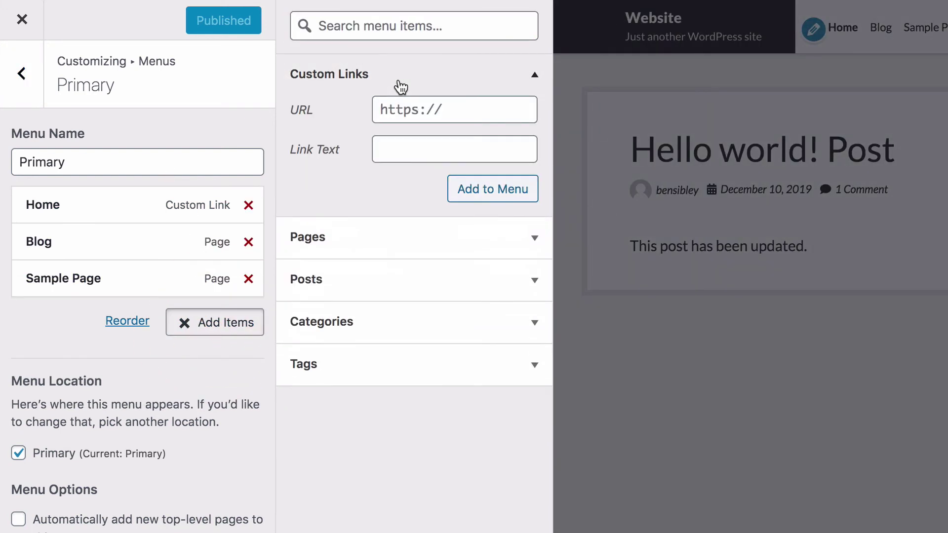
click(435, 110)
text(http:)
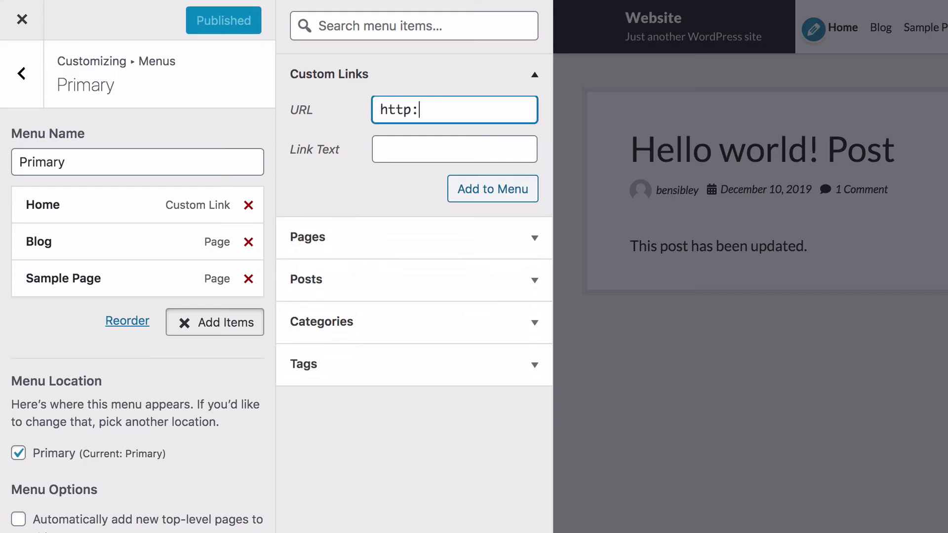
text(//example.com)
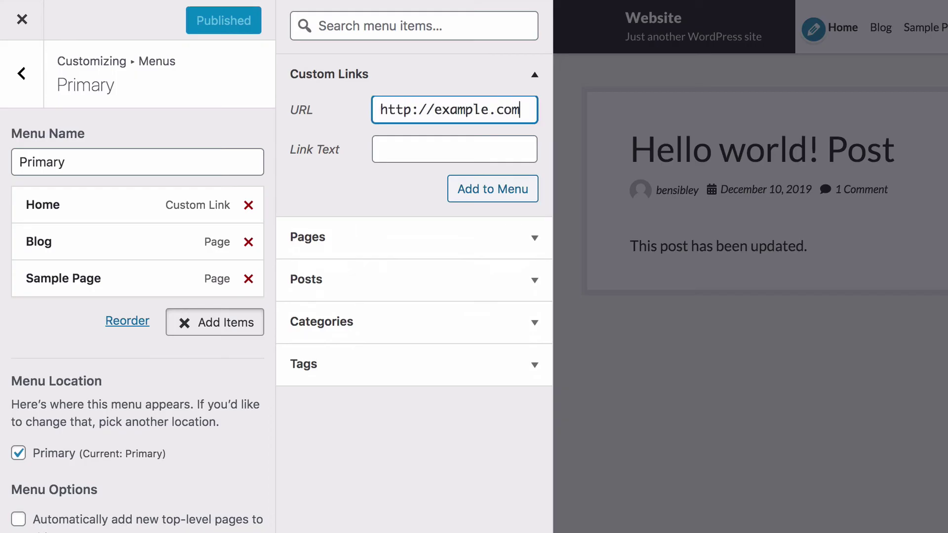
text(/#)
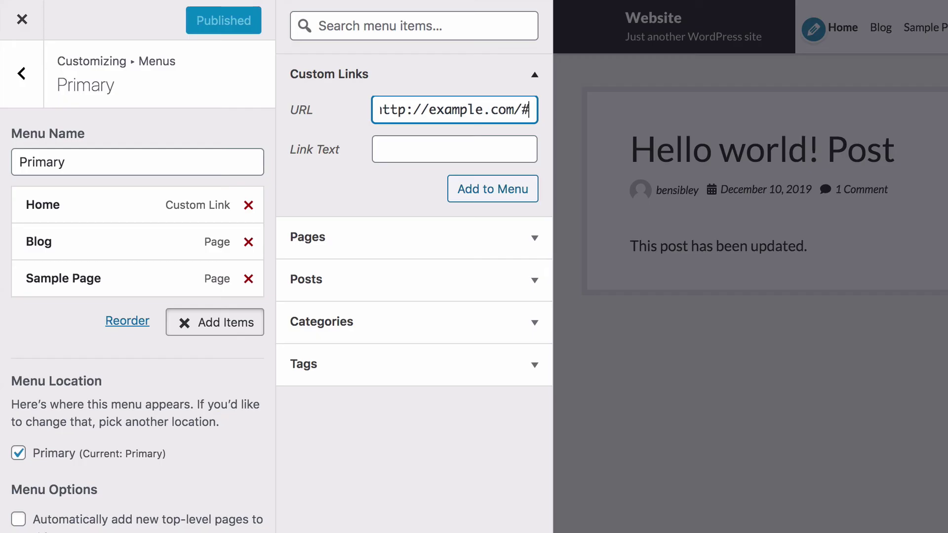
text(learn-more)
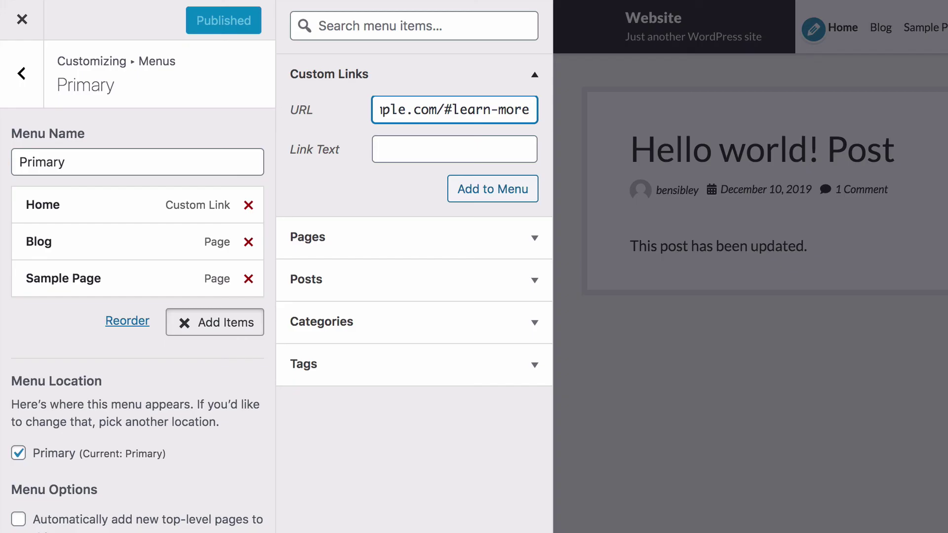
key(Tab)
text(Menu Item)
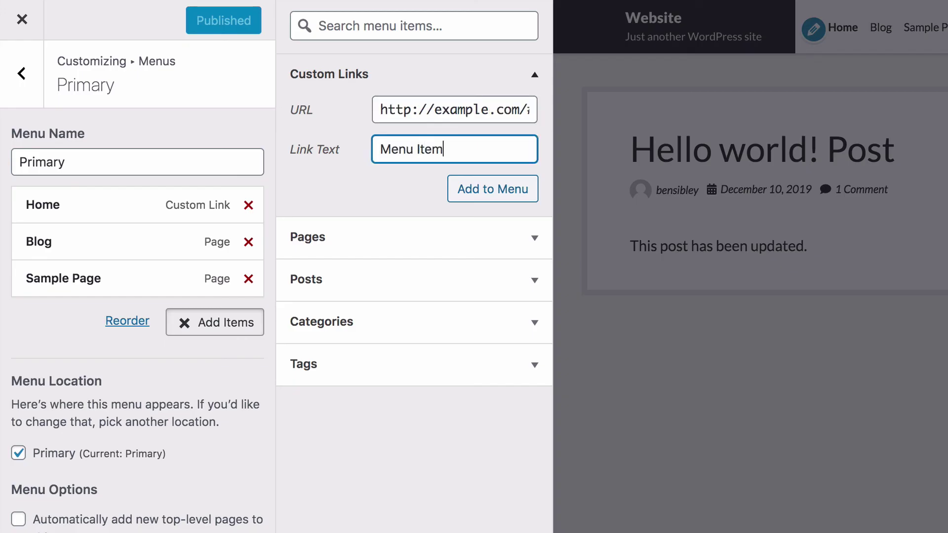
click(472, 186)
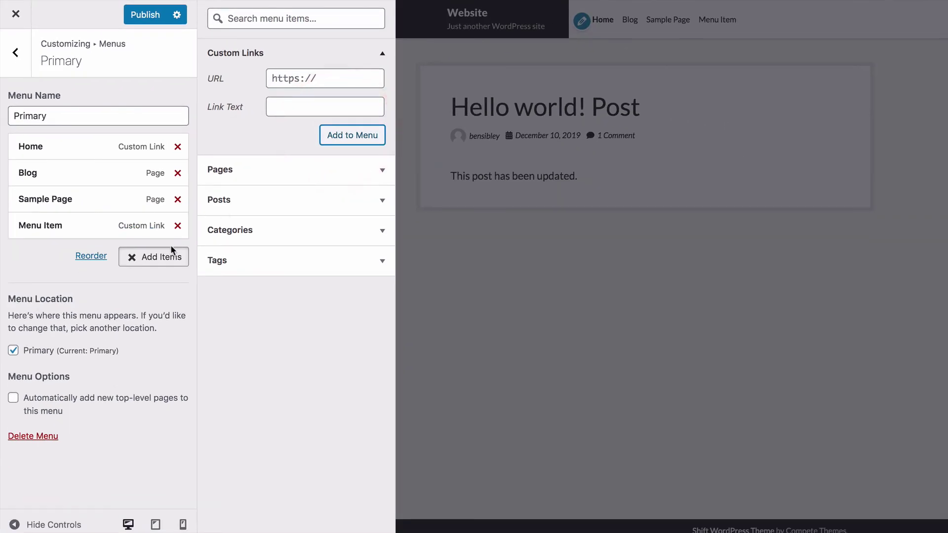
Close the add-items panel so the Primary menu lists Home, Blog, Sample Page and Menu Item.
click(188, 320)
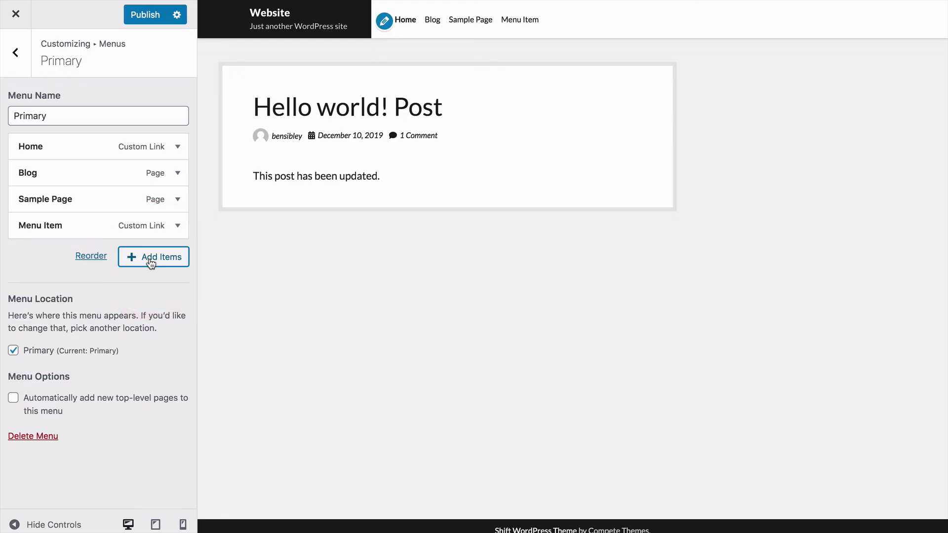